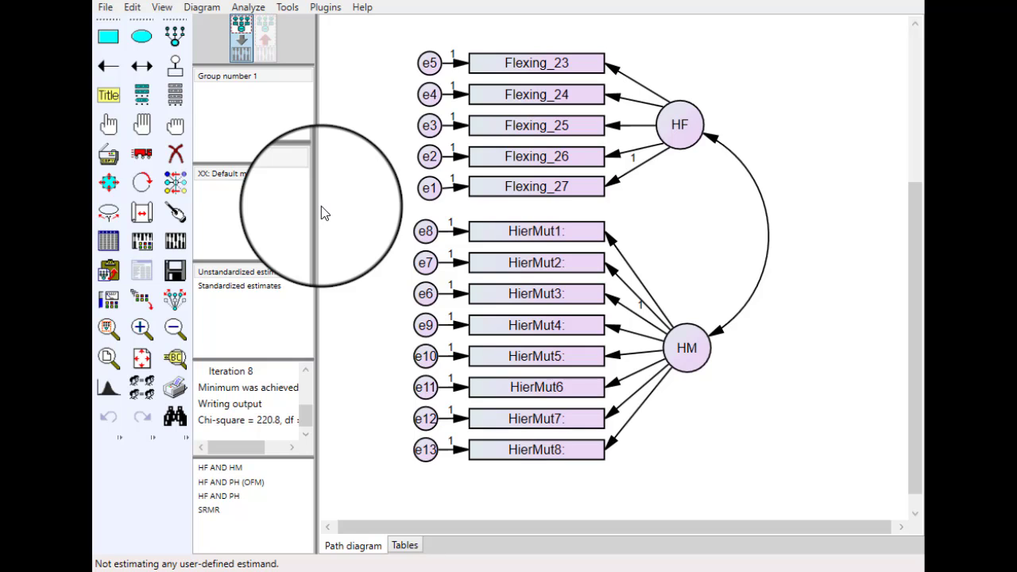
- Check the output options and run the HF and HM model, which stops on a missing-data error
left_click(143, 244)
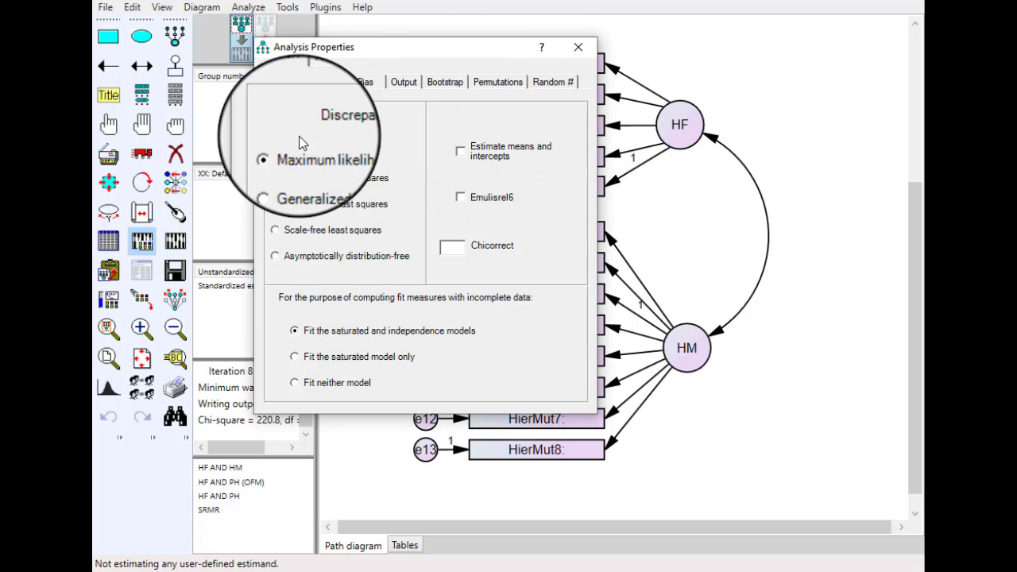
left_click(403, 81)
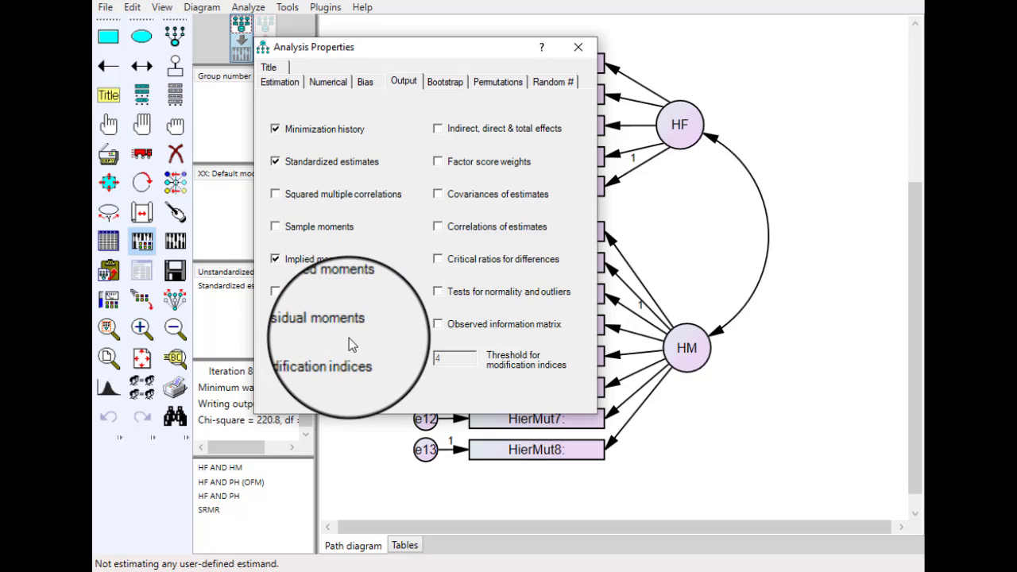
left_click(577, 47)
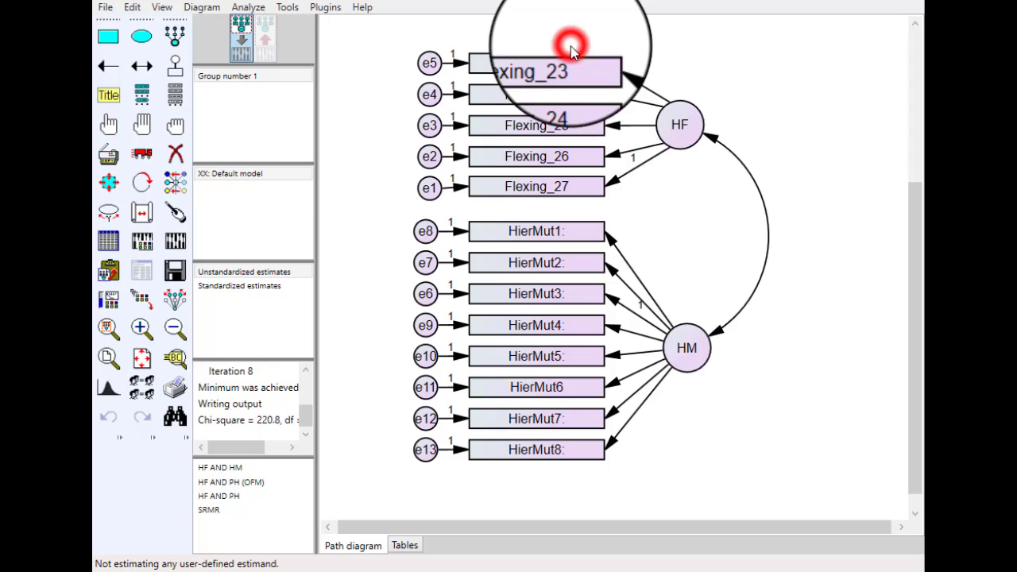
left_click(175, 240)
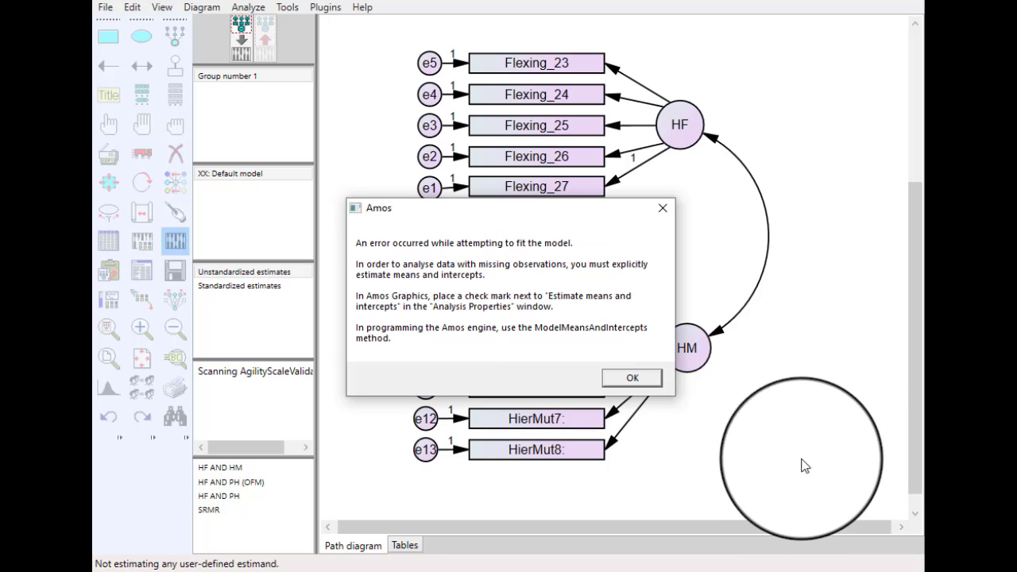
left_click(633, 379)
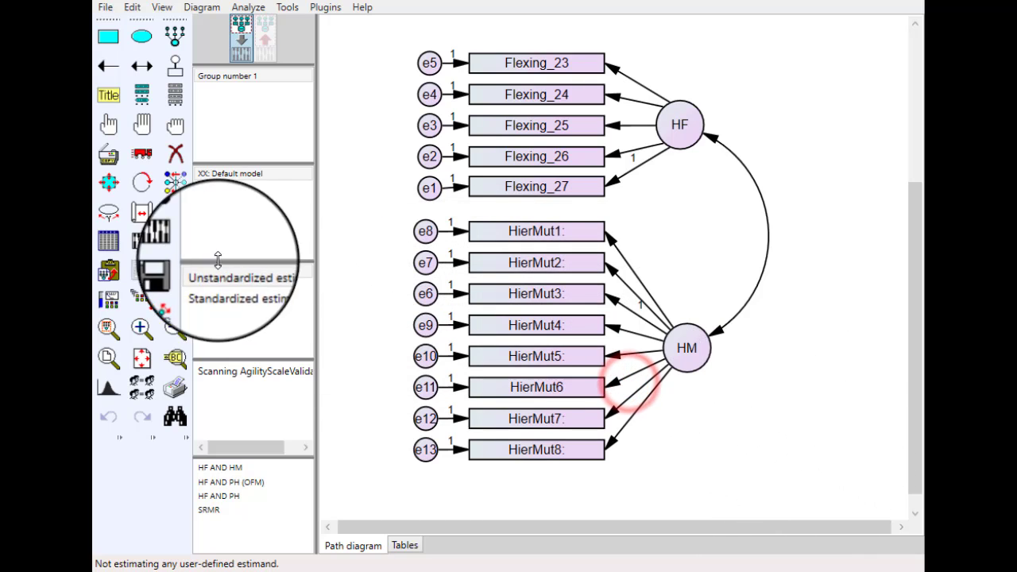
- Turn on Estimate means and intercepts in the Analysis Properties Estimation tab
left_click(142, 240)
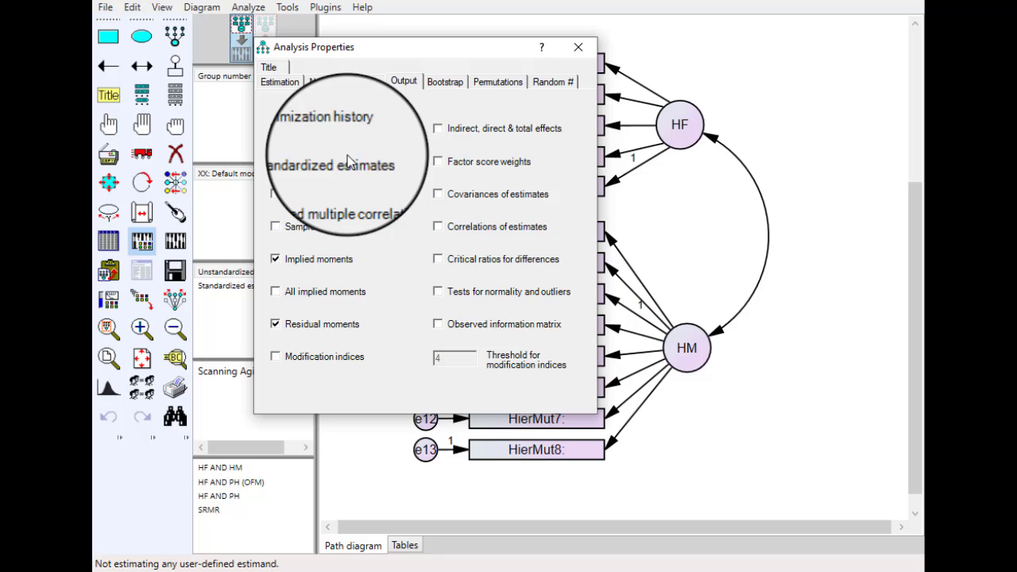
left_click(408, 83)
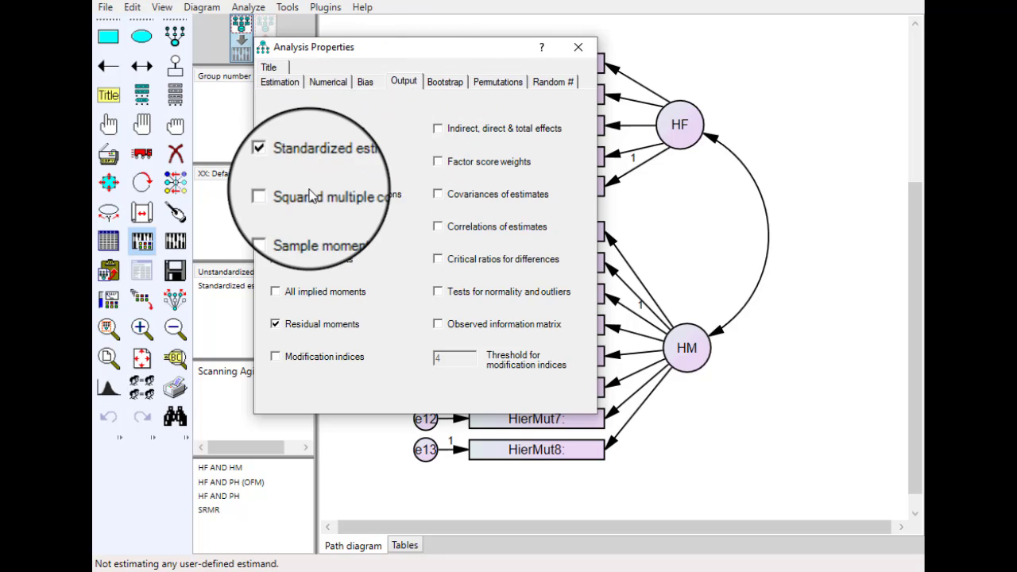
left_click(276, 85)
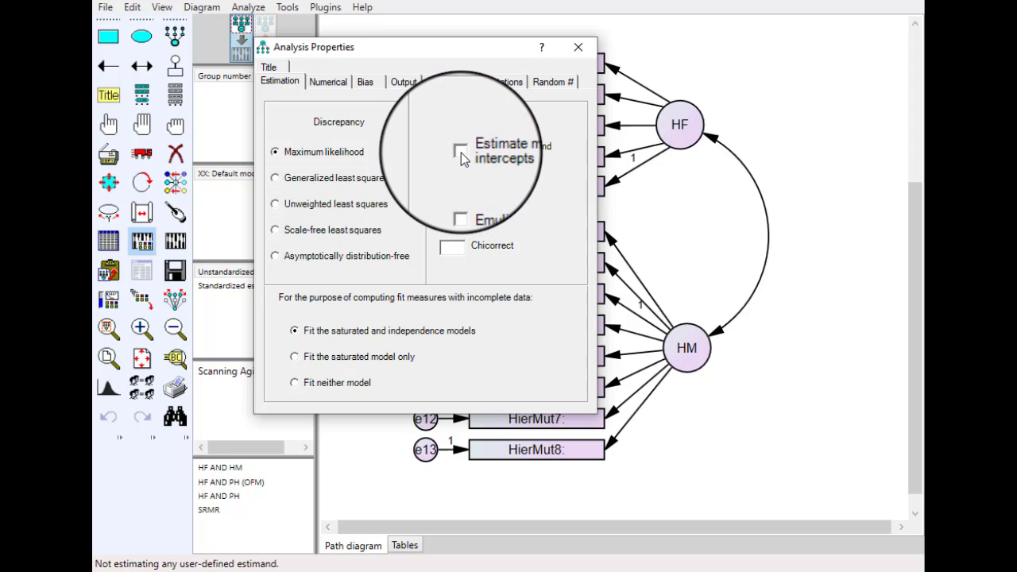
left_click(461, 153)
- Rerun the HF and HM model with means estimated and open its text output
left_click(579, 47)
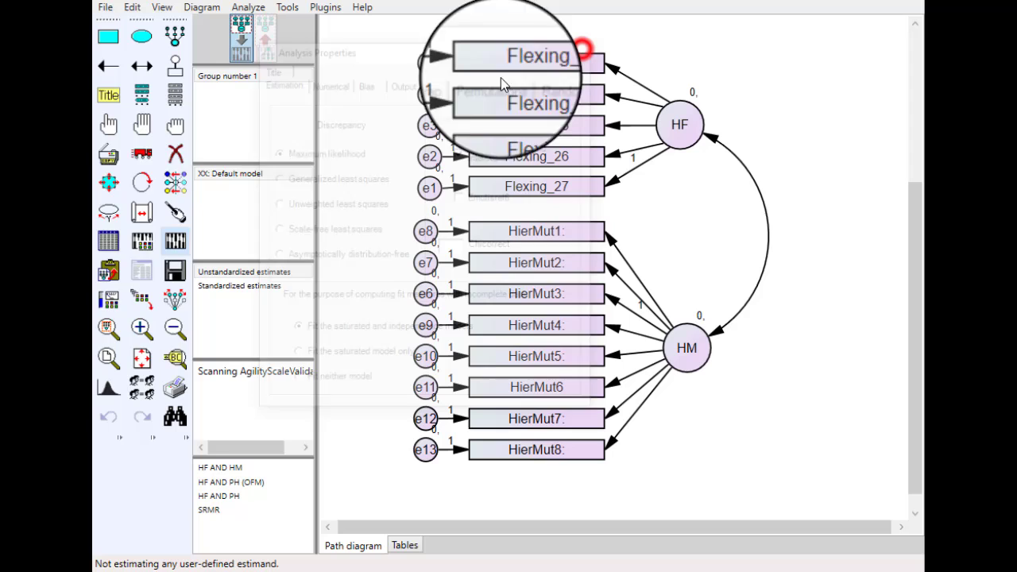
left_click(183, 240)
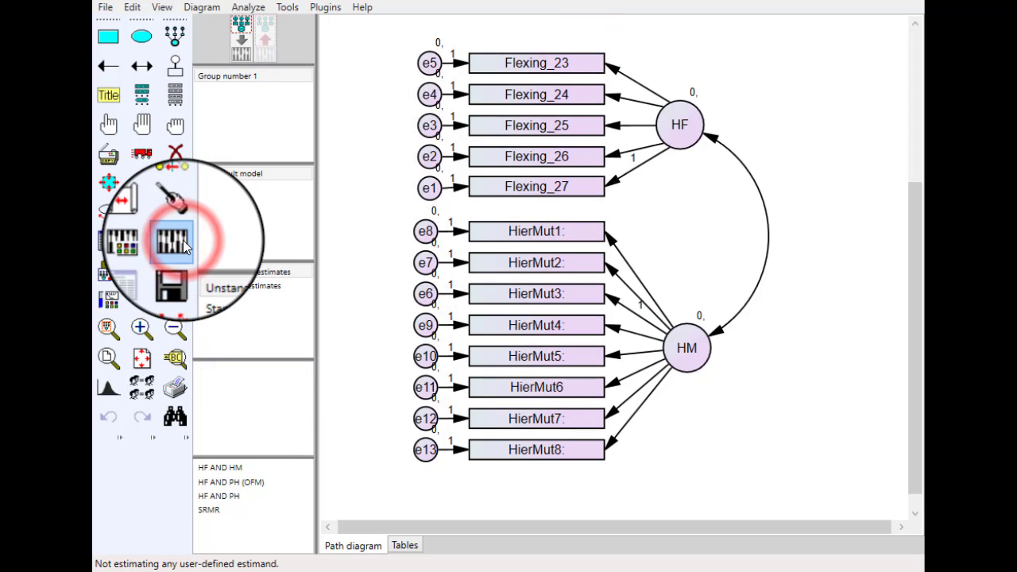
left_click(141, 271)
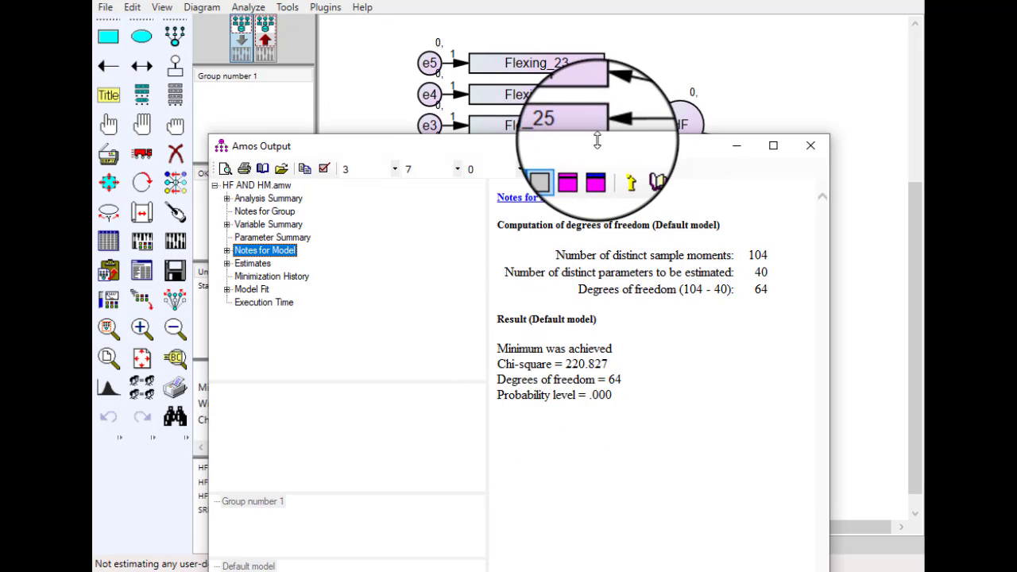
left_click(546, 139)
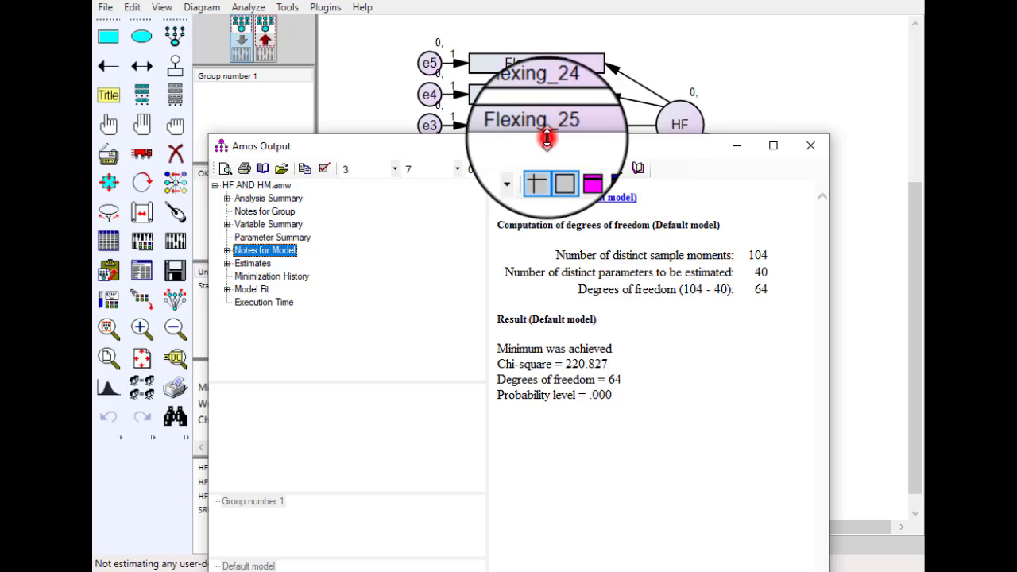
left_click_drag(547, 139, 544, 301)
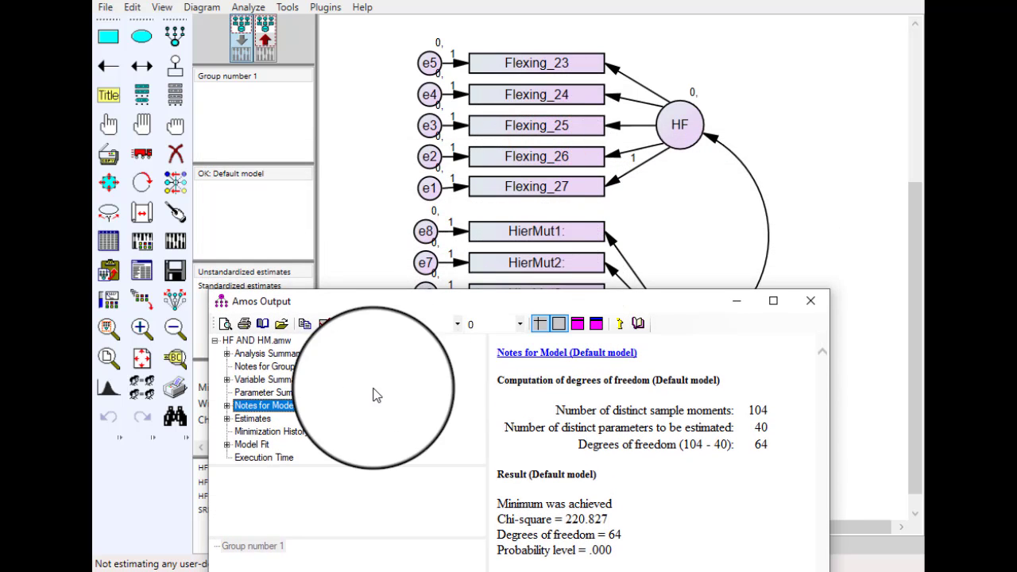
- Review estimates and model fit: chi-square 220.827 on 64 df, CFI .898, TLI .854
left_click(253, 418)
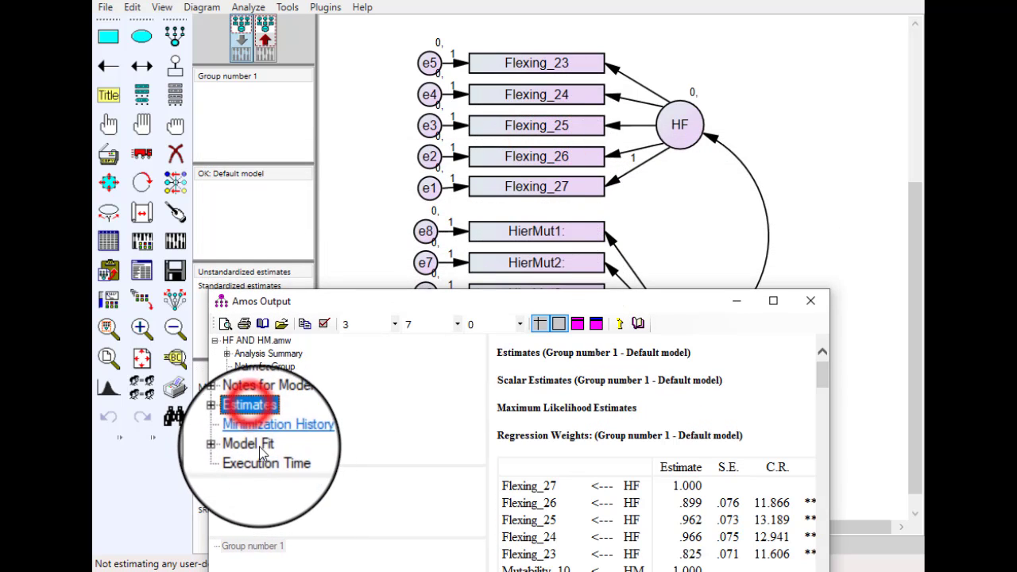
left_click(259, 446)
left_click_drag(409, 296, 388, 80)
scroll(525, 198, "down", 3)
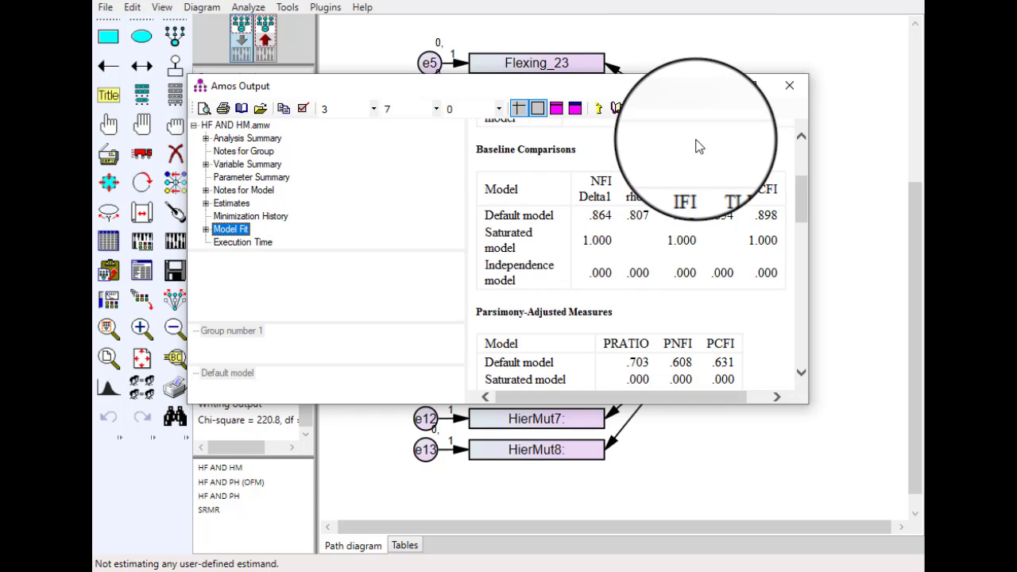
- Close the Amos Output window for the HF and HM results
left_click(784, 95)
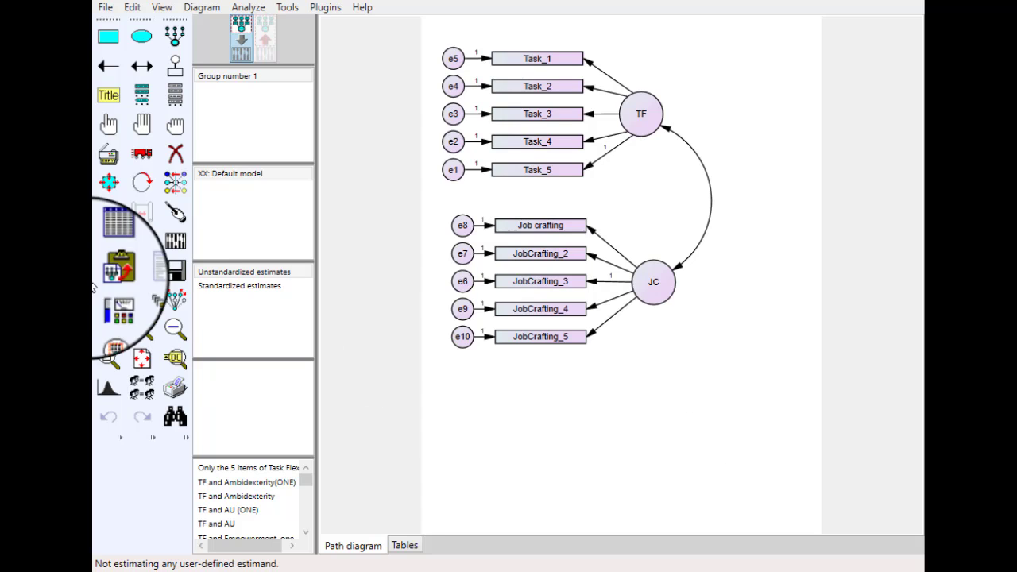
- Add implied moments and residual moments to the TF and JC model's output options
left_click(143, 241)
left_click(403, 82)
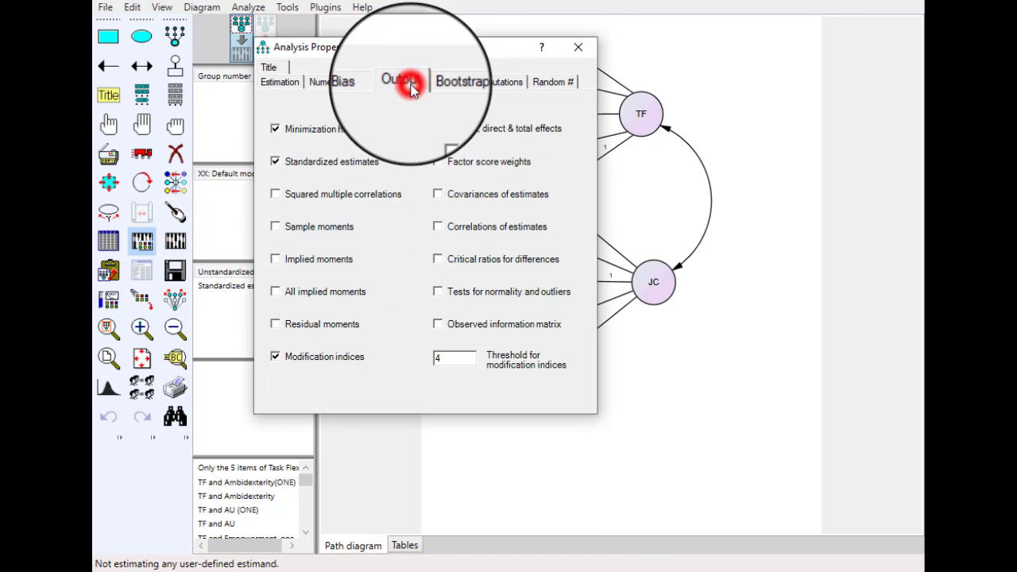
left_click(355, 163)
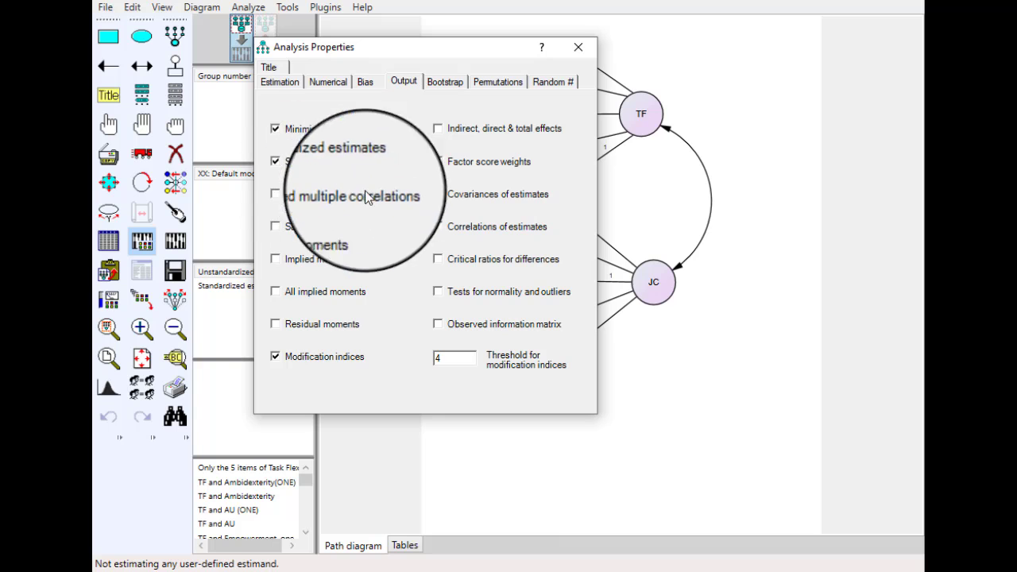
left_click(274, 261)
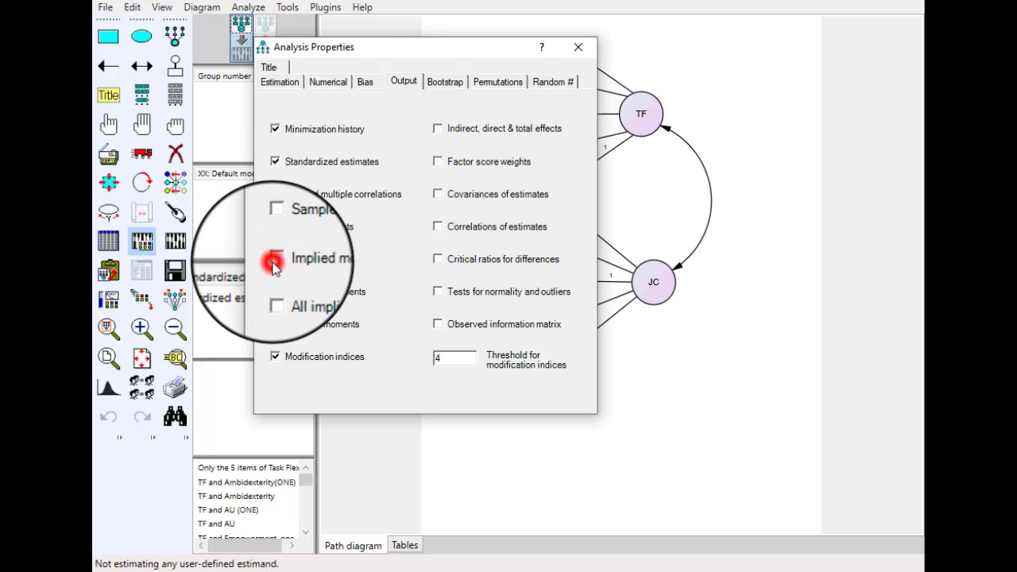
left_click(275, 324)
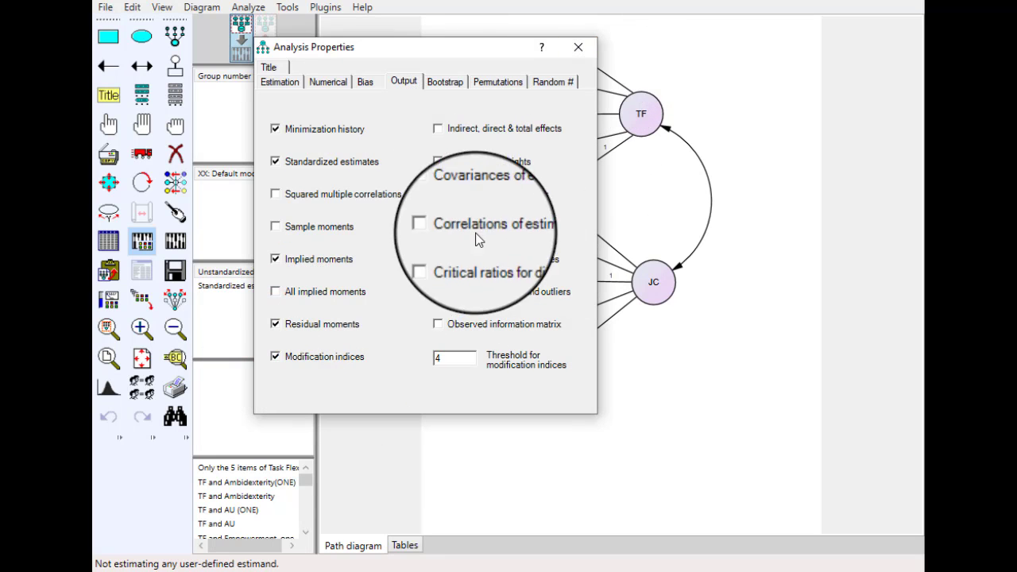
left_click(580, 48)
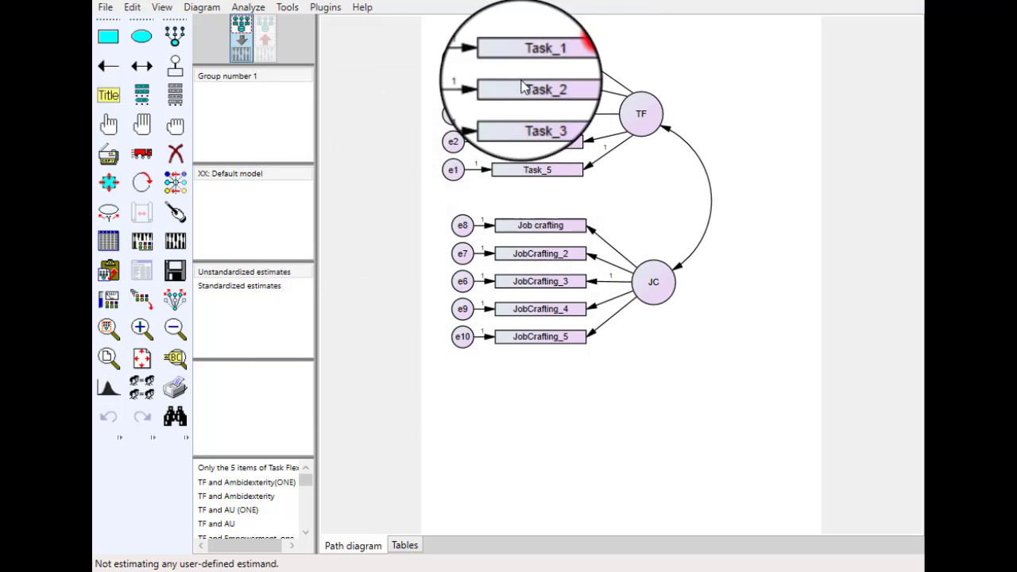
left_click(184, 243)
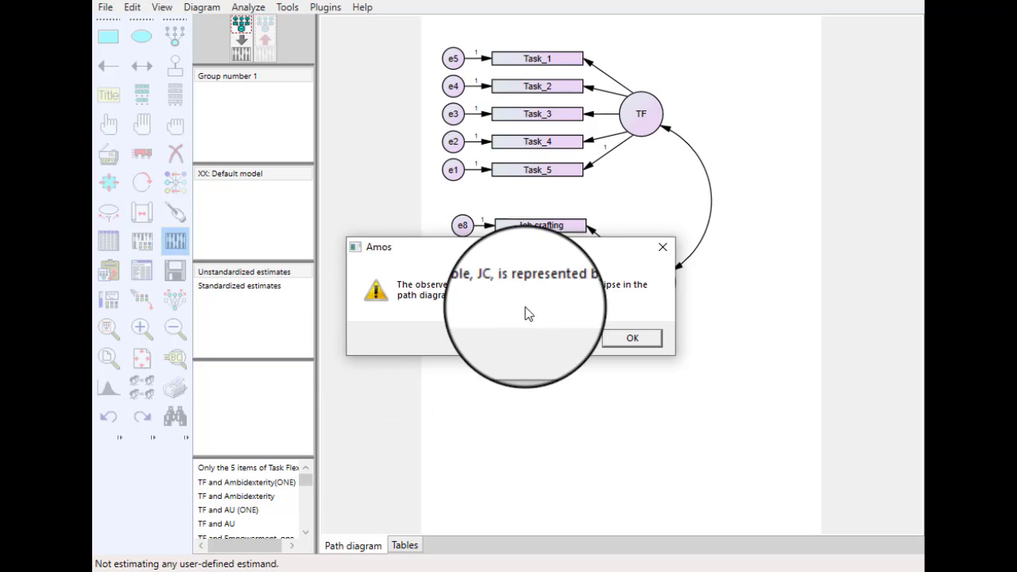
left_click(628, 340)
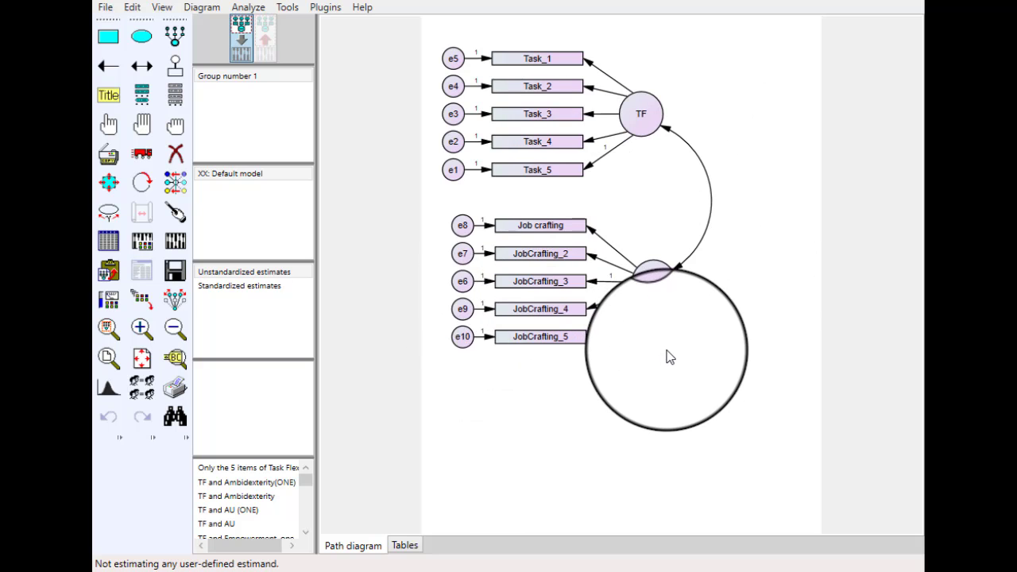
- Rename the JC latent factor to 'JC.' in its Object Properties variable name
left_click(665, 292)
double_click(665, 292)
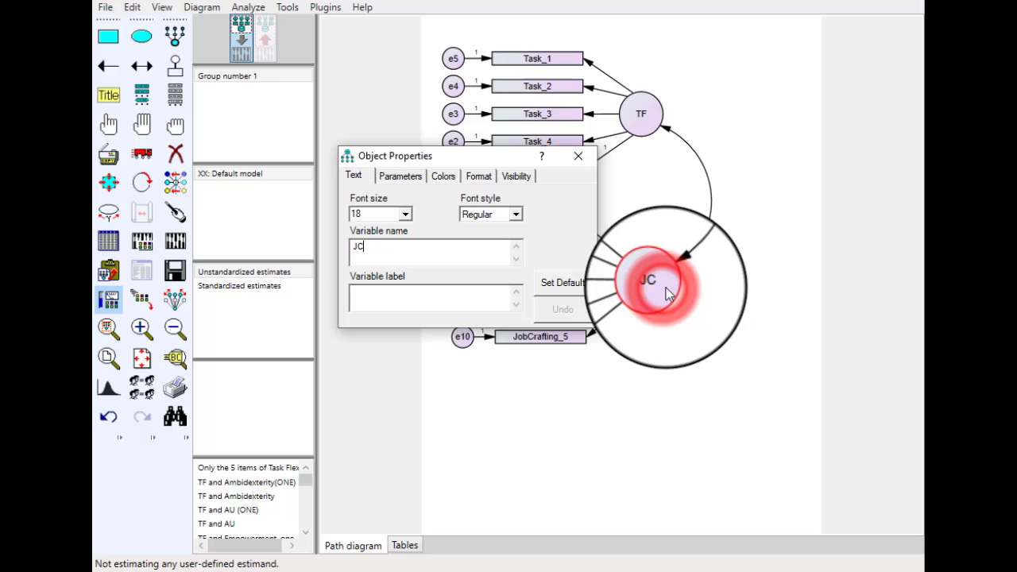
left_click_drag(479, 159, 610, 366)
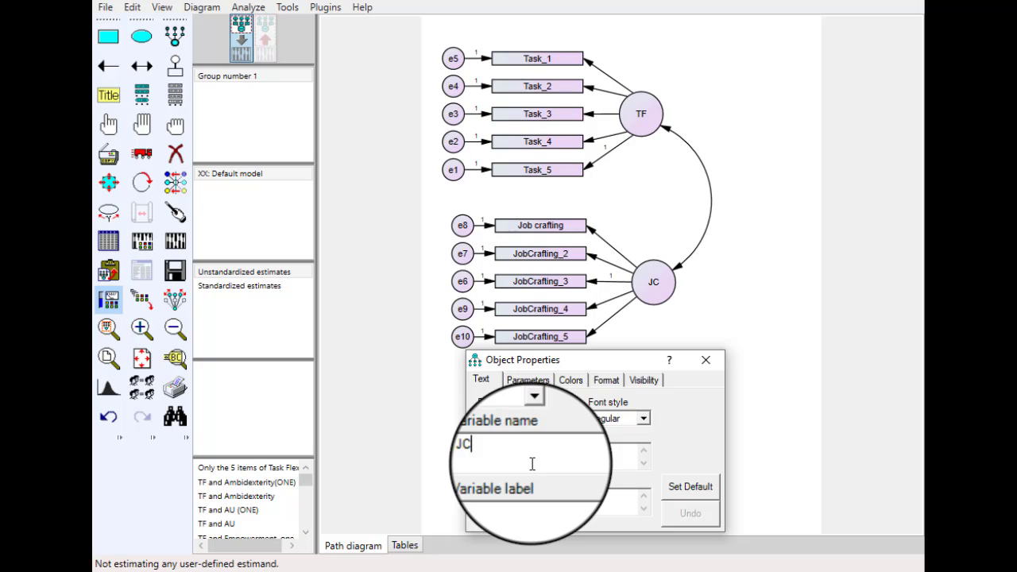
type(".")
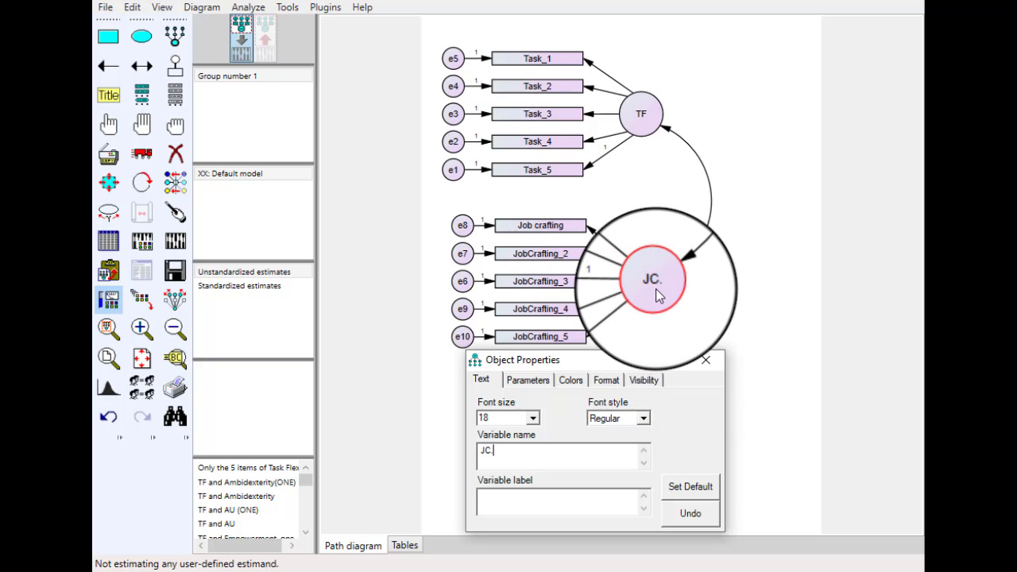
- Run the TF and JC. model, reaching a minimum at iteration 9 with chi-square 105.2
left_click(710, 361)
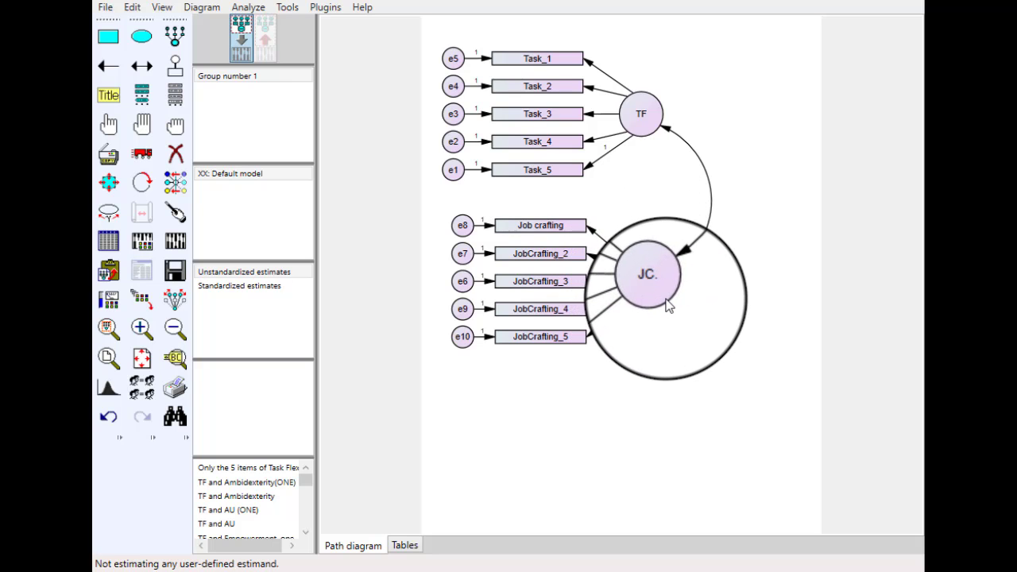
left_click(142, 241)
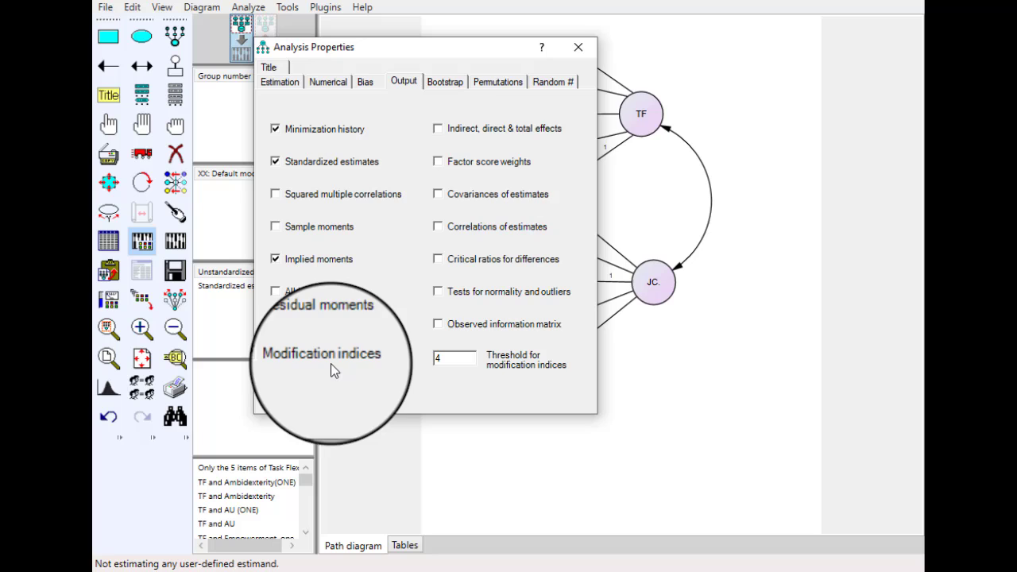
left_click(578, 51)
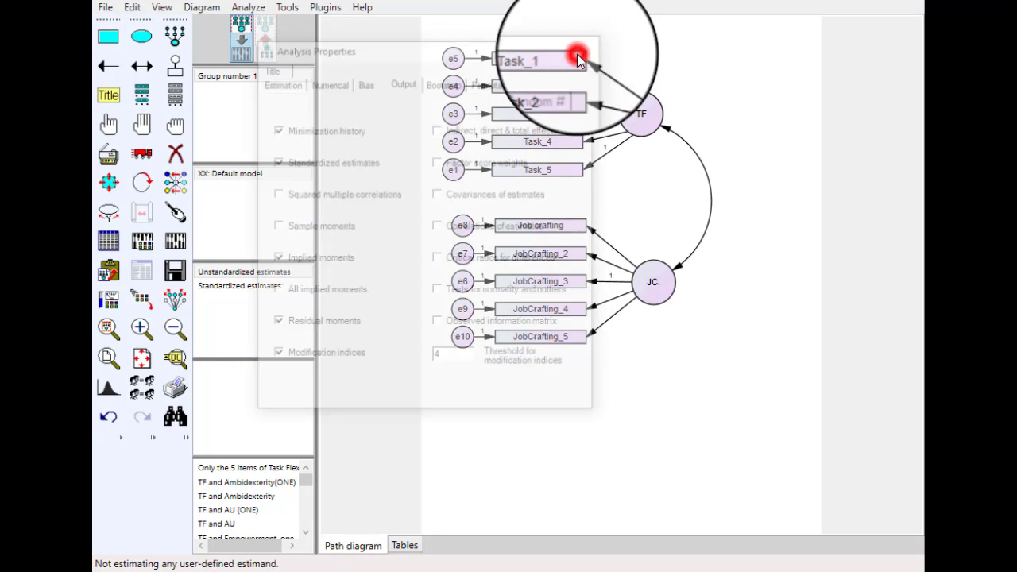
left_click(180, 242)
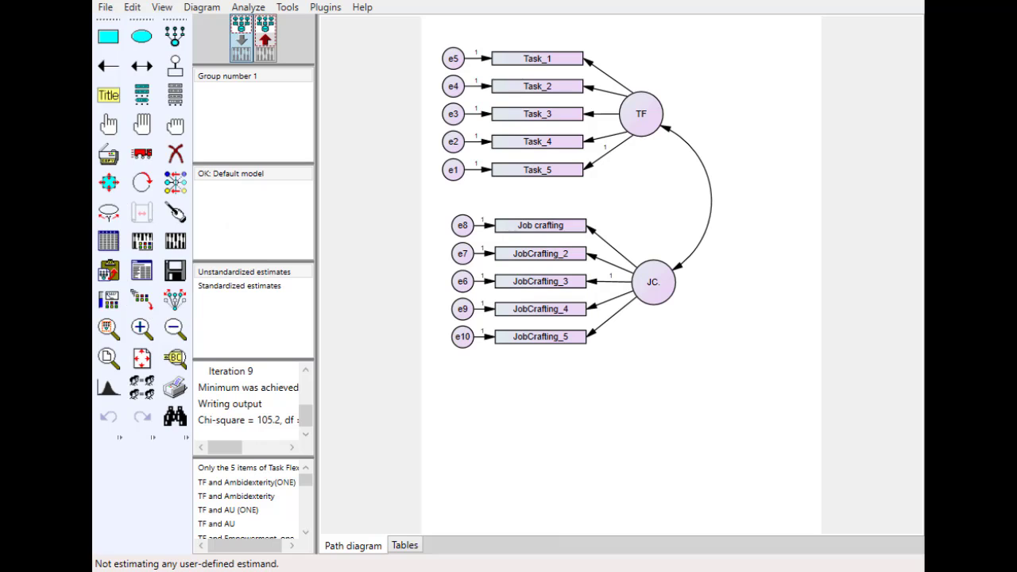
- Display the unstandardized estimates on the path diagram and bring up the text output
left_click(135, 277)
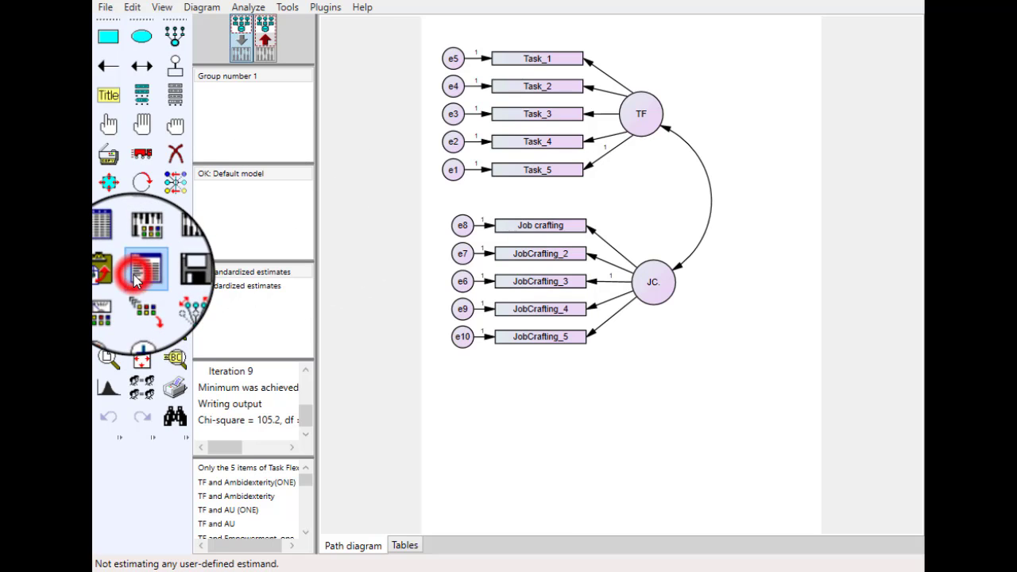
left_click(265, 40)
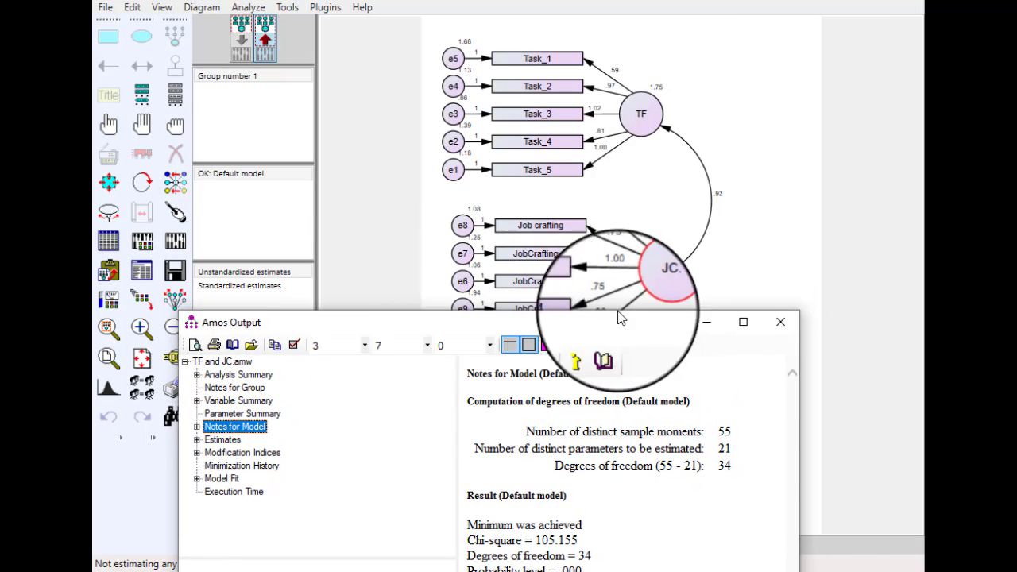
left_click(530, 321)
left_click_drag(530, 321, 519, 134)
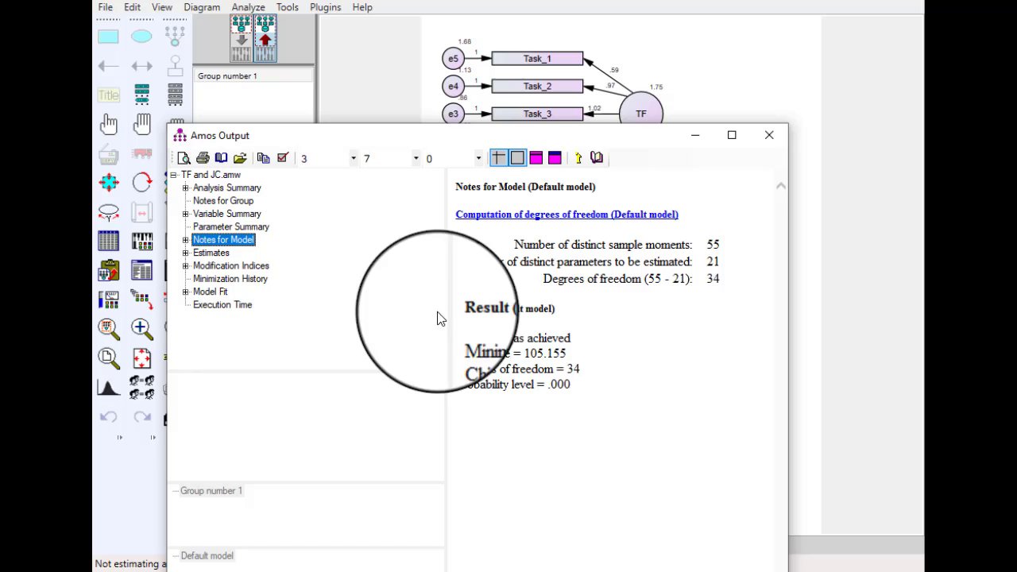
- Browse Notes for Model, Estimates and Model Fit, then close Amos Output
left_click(193, 232)
left_click(191, 252)
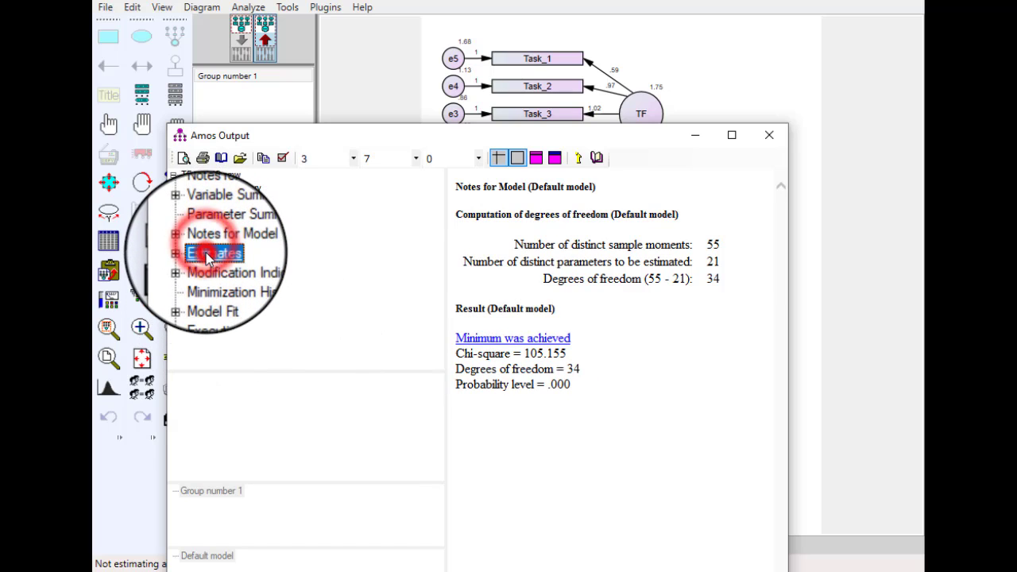
left_click(213, 294)
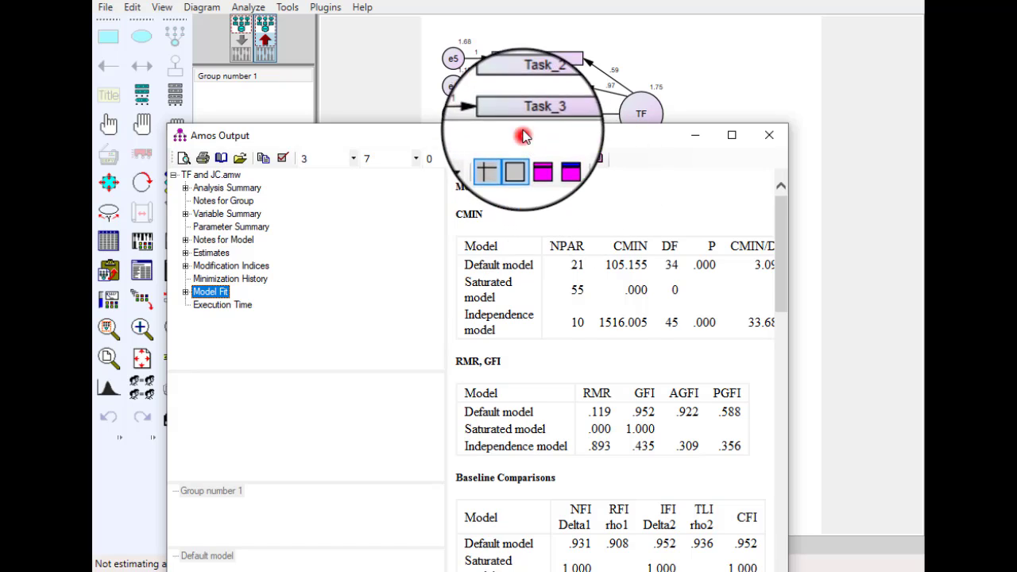
left_click_drag(523, 136, 521, 54)
scroll(628, 329, "down", 2)
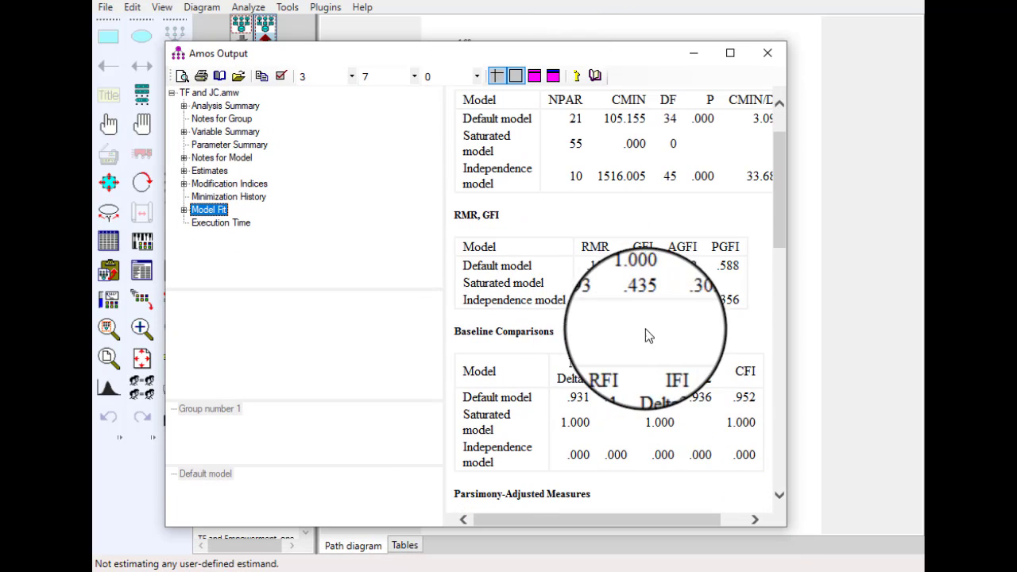
left_click(768, 55)
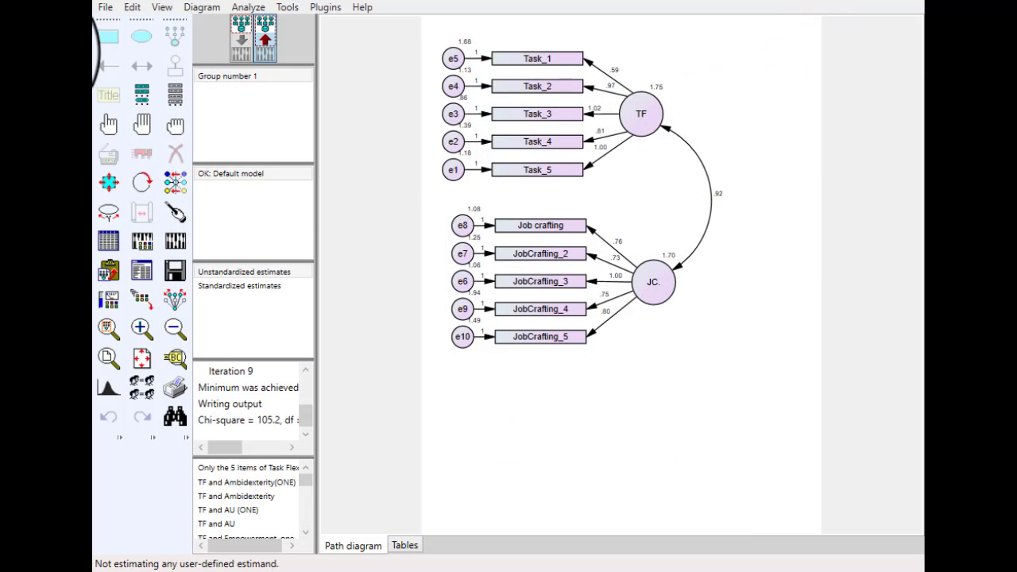
- Clear estimates back to the input diagram, recheck output options and re-estimate the model
key("ctrl+F9")
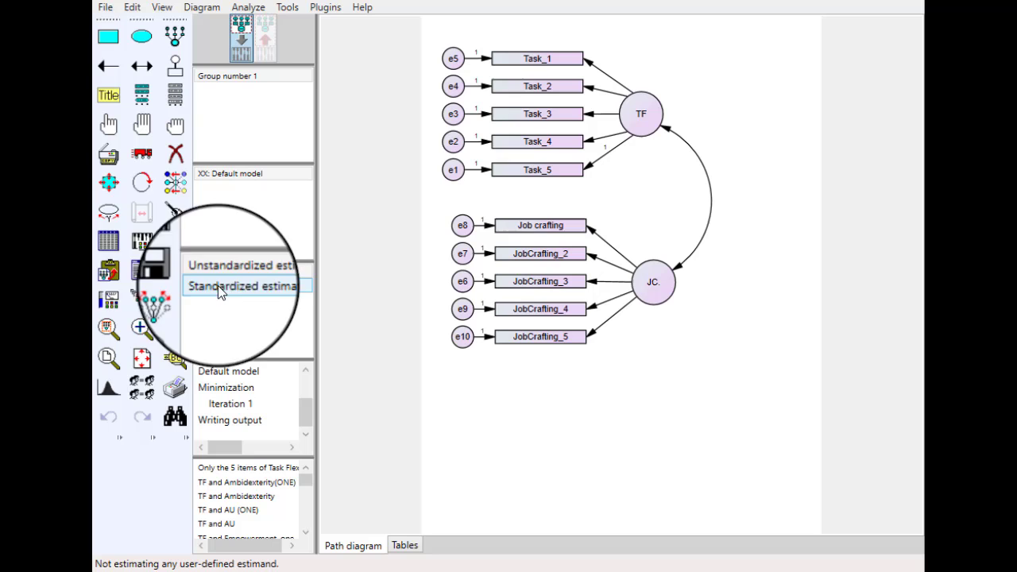
left_click(149, 240)
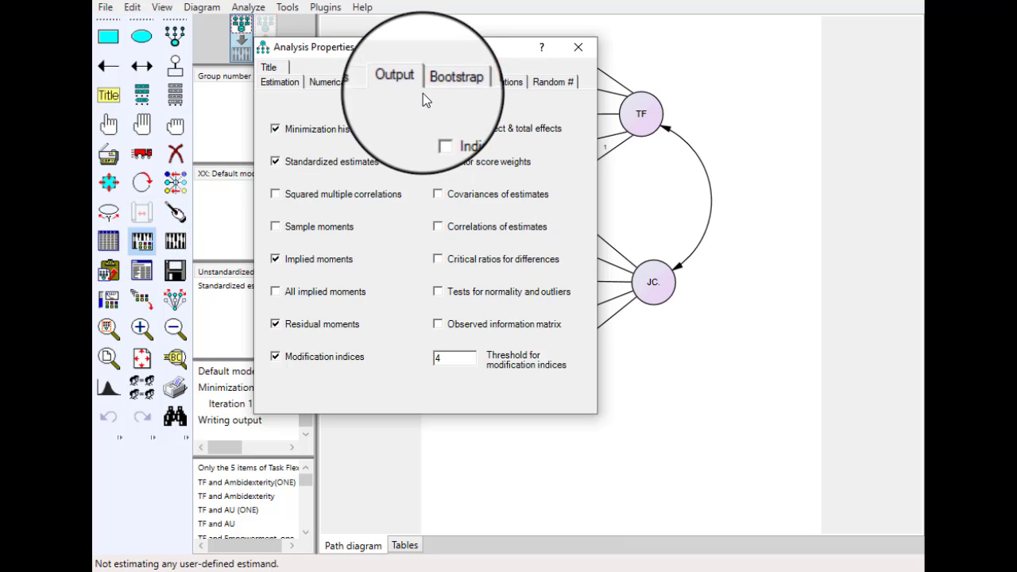
left_click(404, 81)
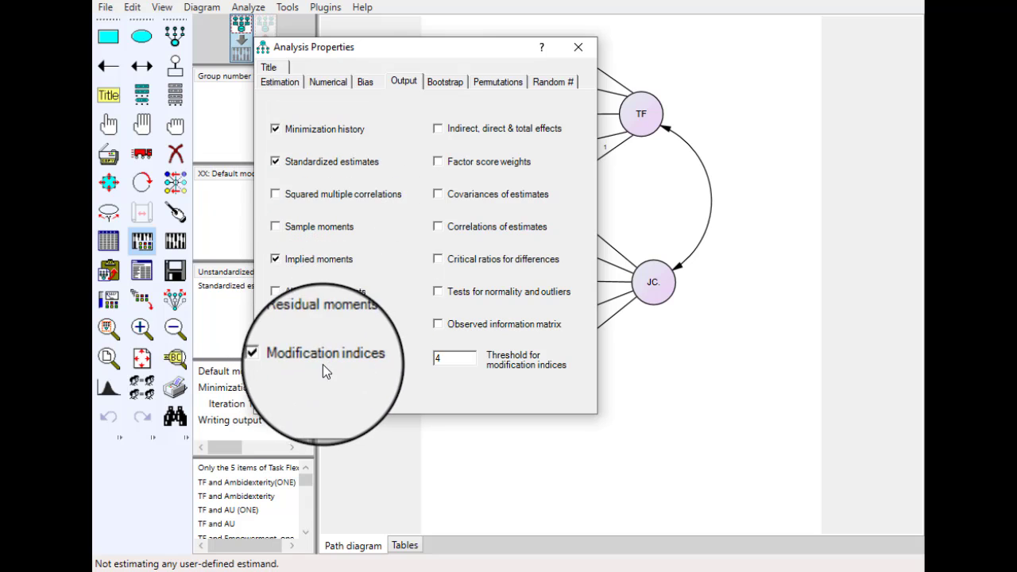
left_click(576, 51)
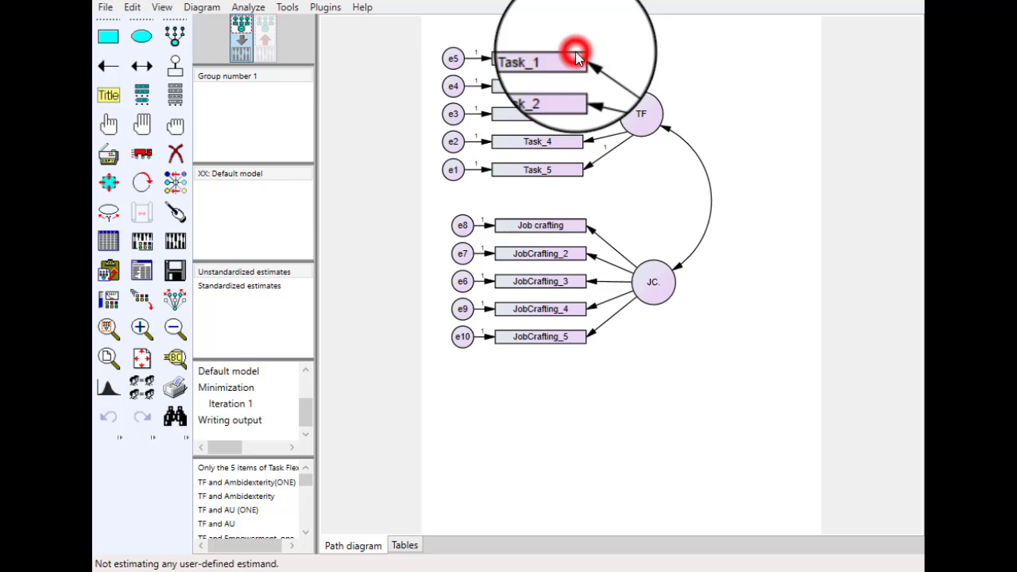
left_click(182, 244)
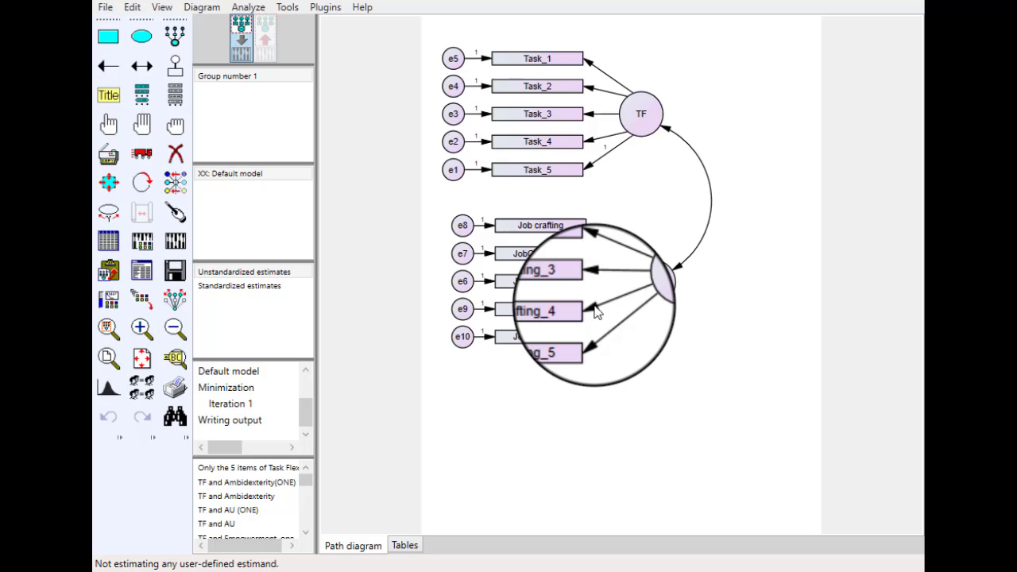
- Fix the JC → JobCrafting_4 regression weight at 1 in its Object Properties
left_click(594, 306)
double_click(596, 308)
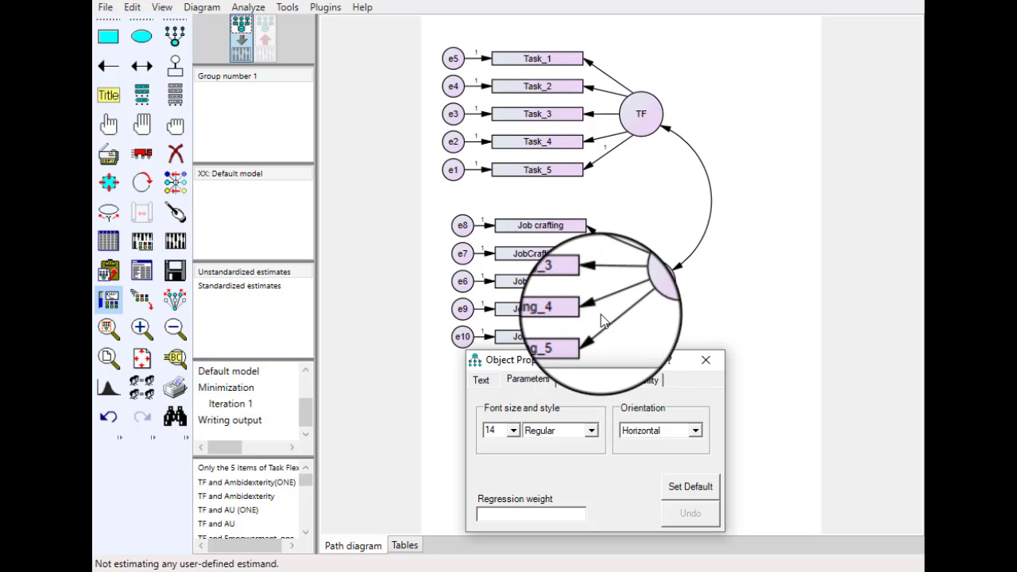
left_click_drag(608, 360, 593, 349)
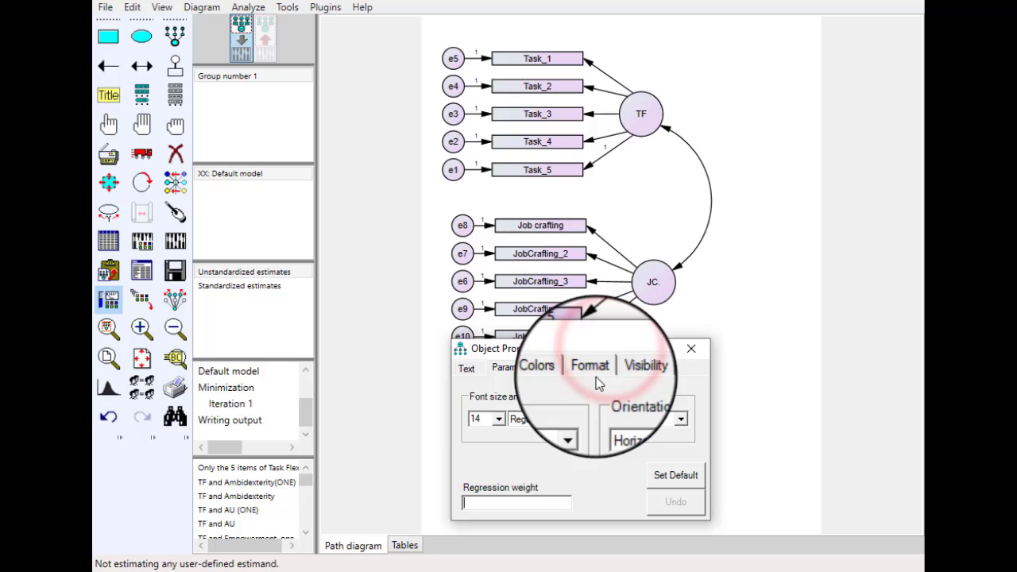
left_click(504, 494)
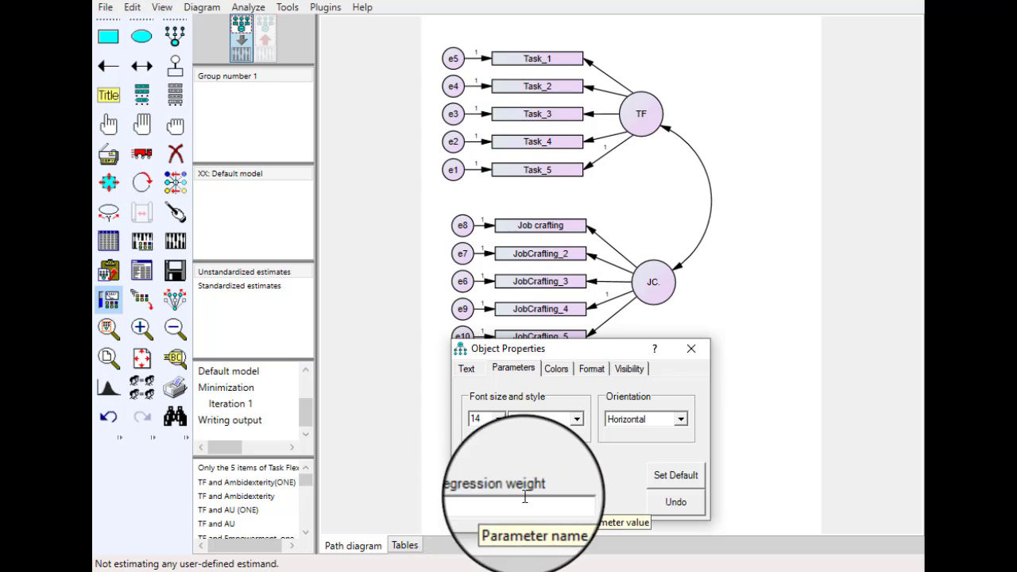
left_click(697, 357)
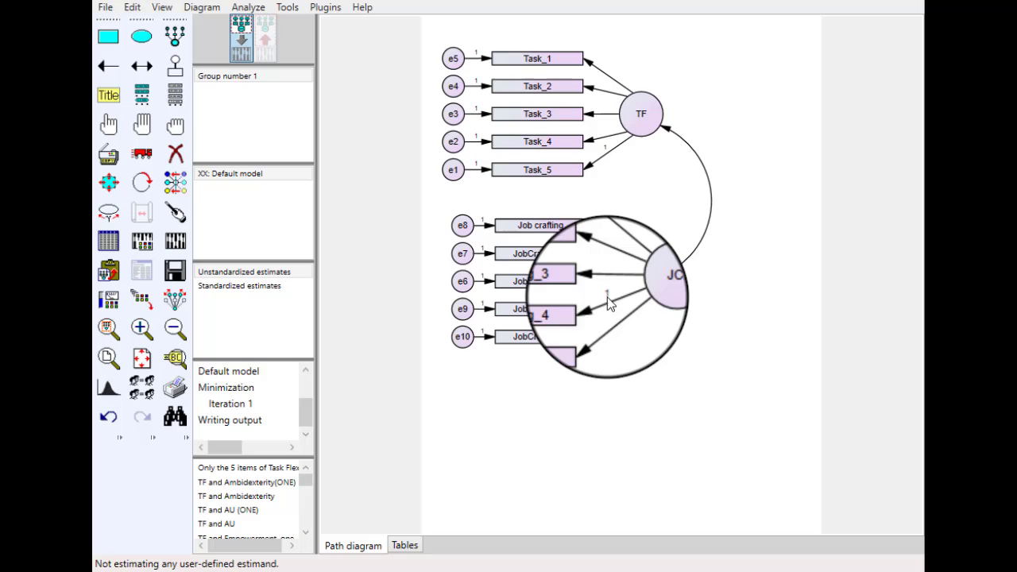
- Re-estimate and show standardized estimates: factor correlation .53, loadings .51 to .82
left_click(150, 241)
left_click(407, 85)
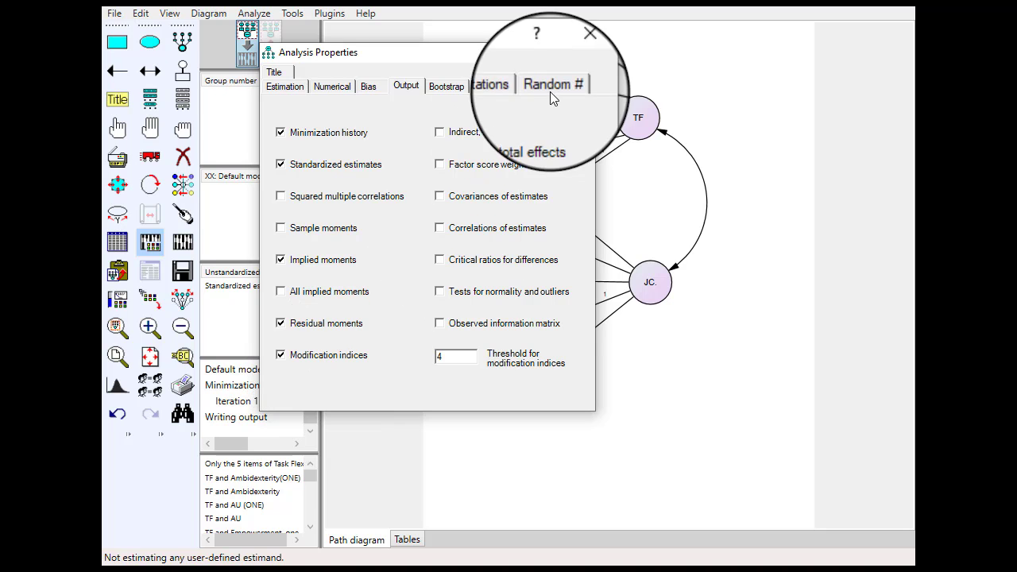
left_click(577, 52)
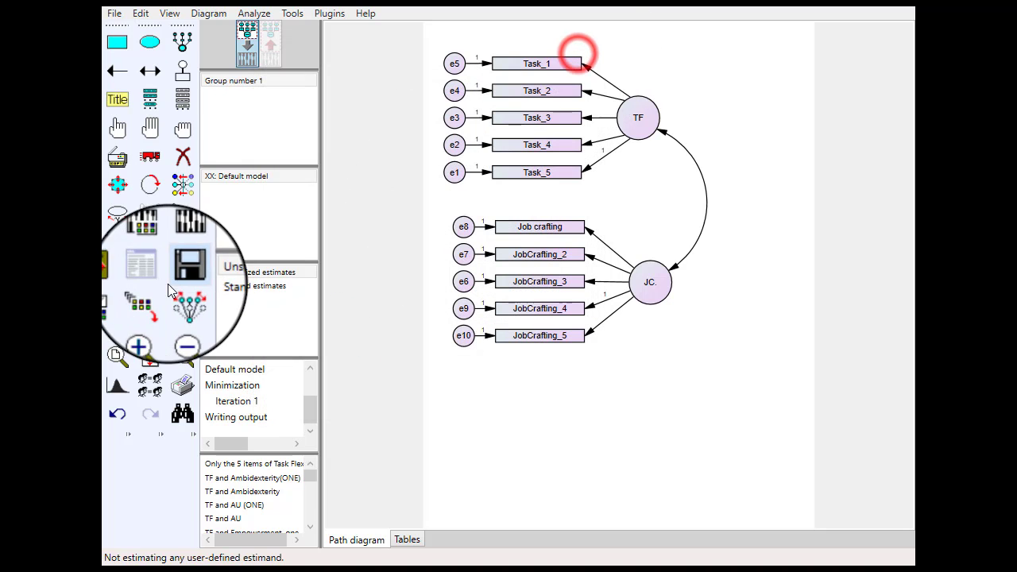
left_click(184, 243)
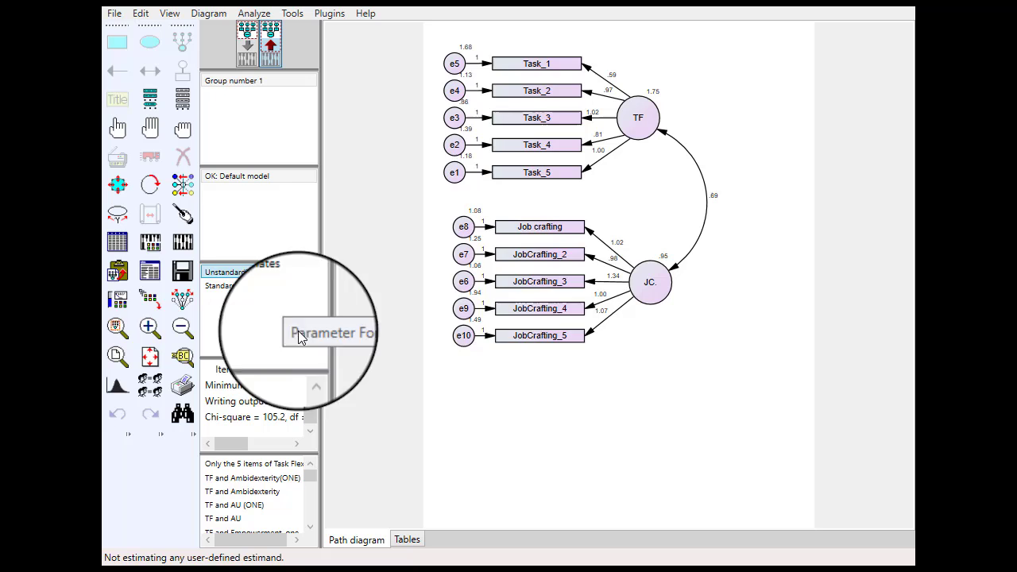
left_click(254, 287)
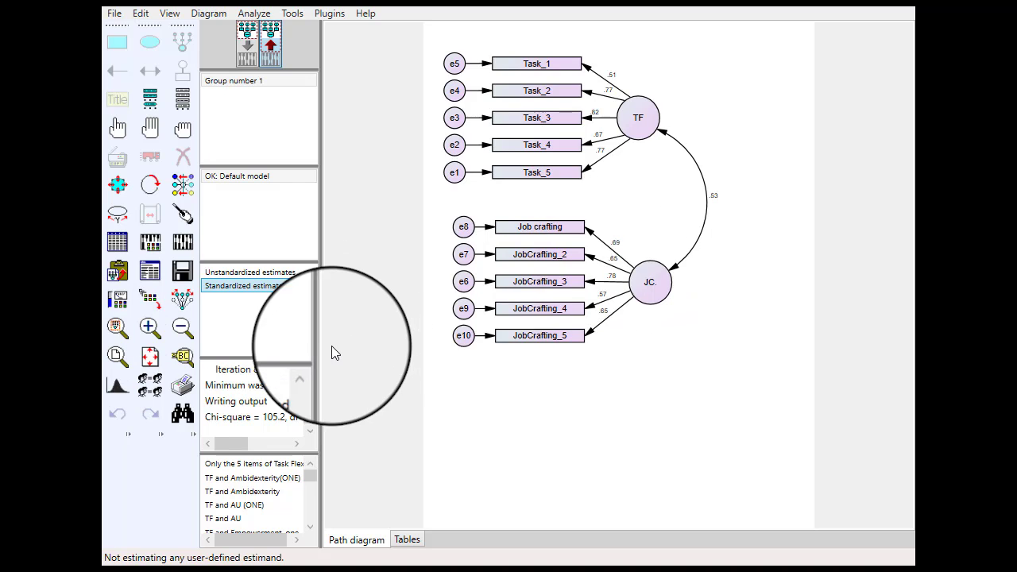
left_click(152, 272)
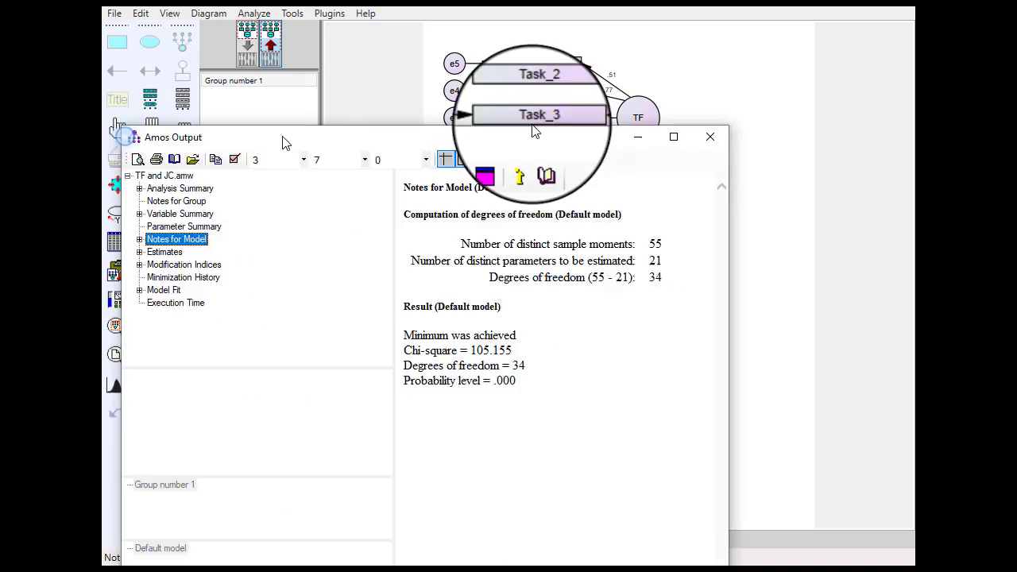
left_click_drag(284, 140, 313, 137)
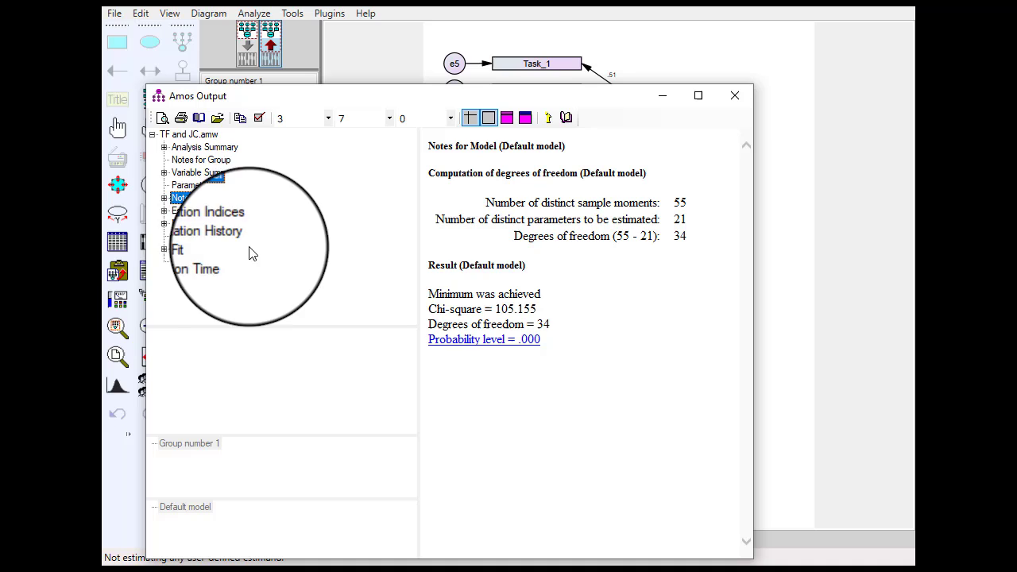
left_click(188, 210)
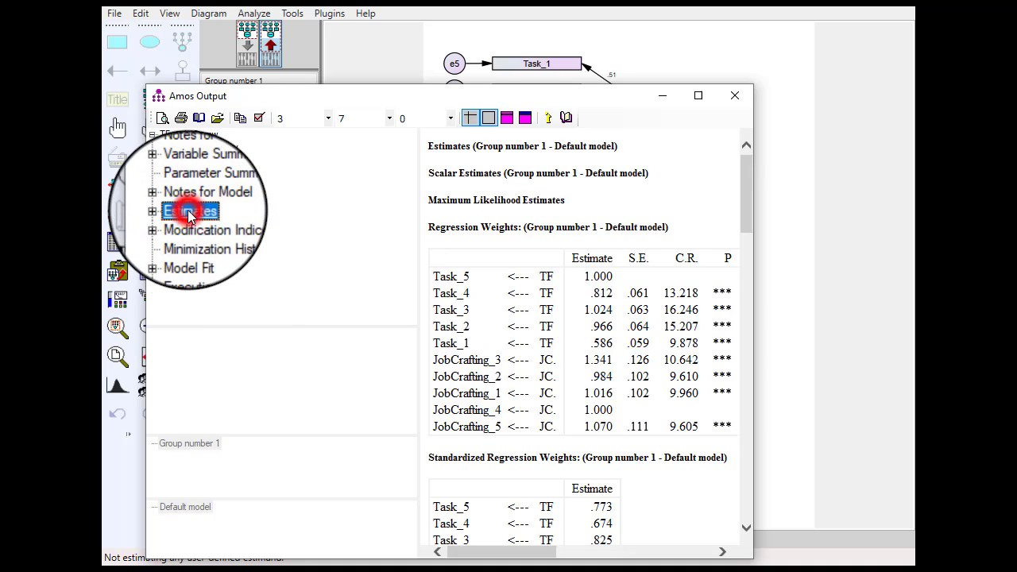
left_click(197, 250)
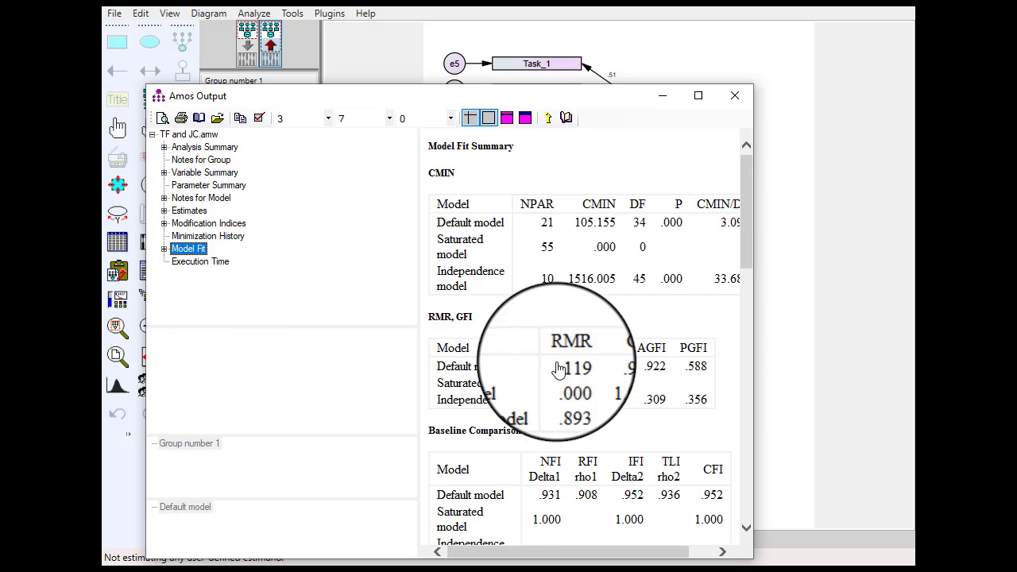
scroll(556, 363, "down", 3)
left_click(732, 98)
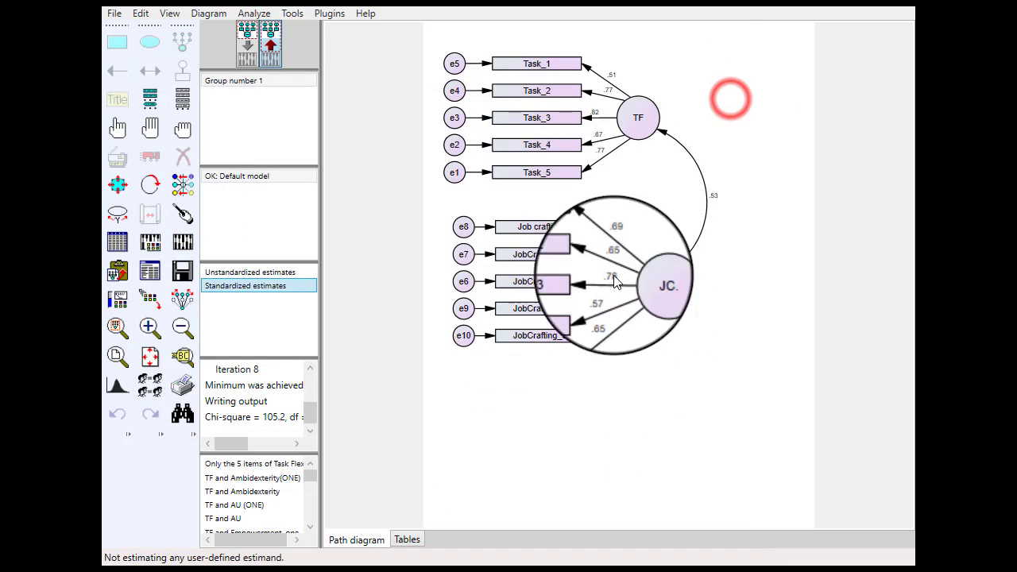